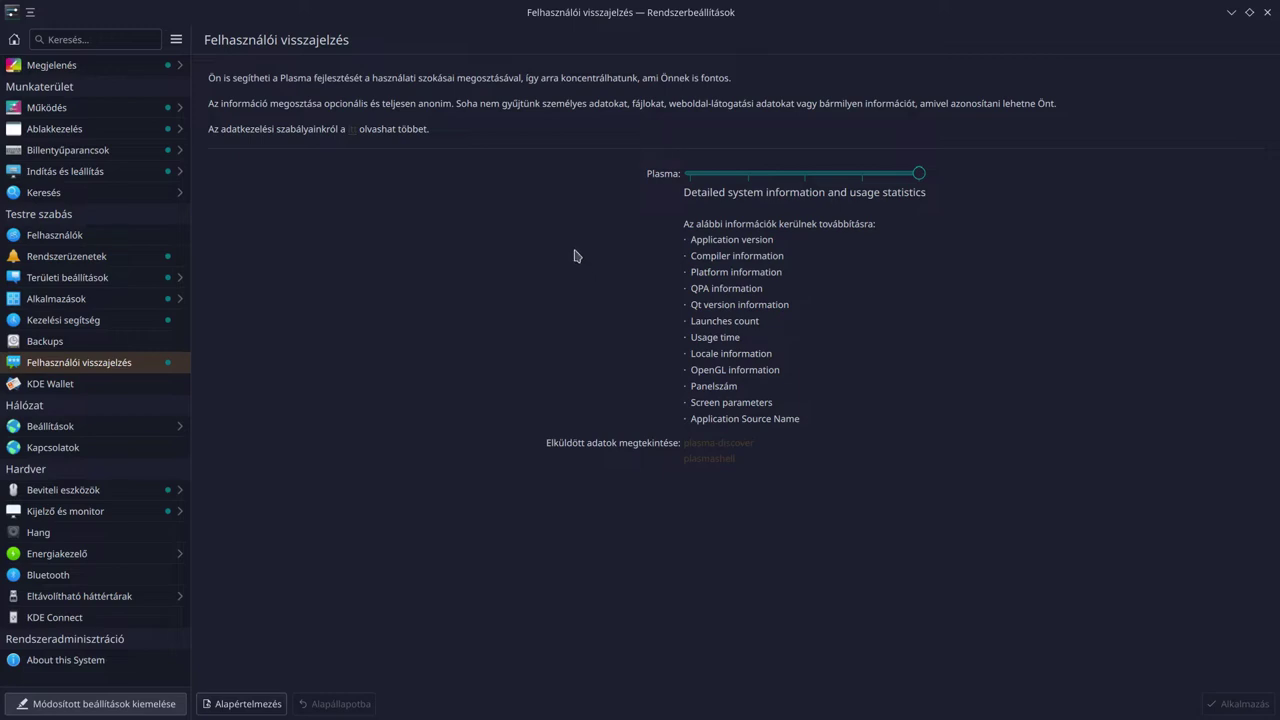
# Open the submitted plasmashell feedback log 20221013-180655.log, read through it, and close the log and its folder
pyautogui.click(720, 460)
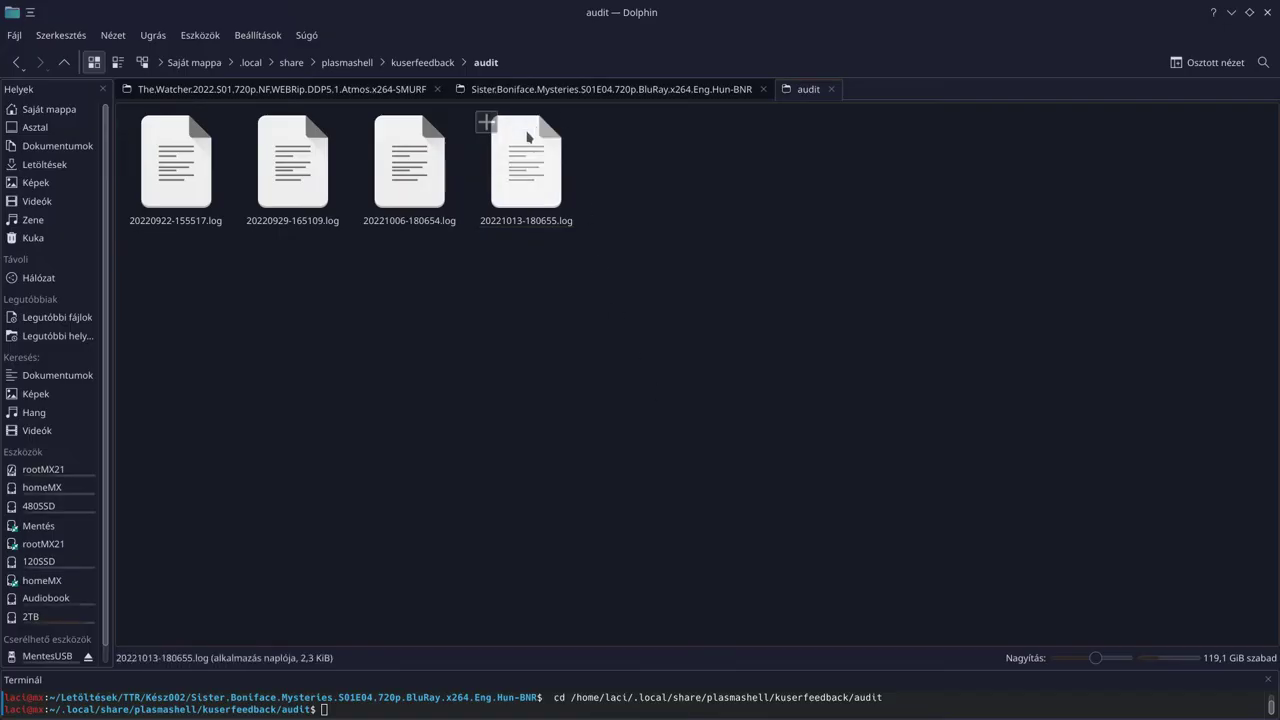
pyautogui.click(520, 195)
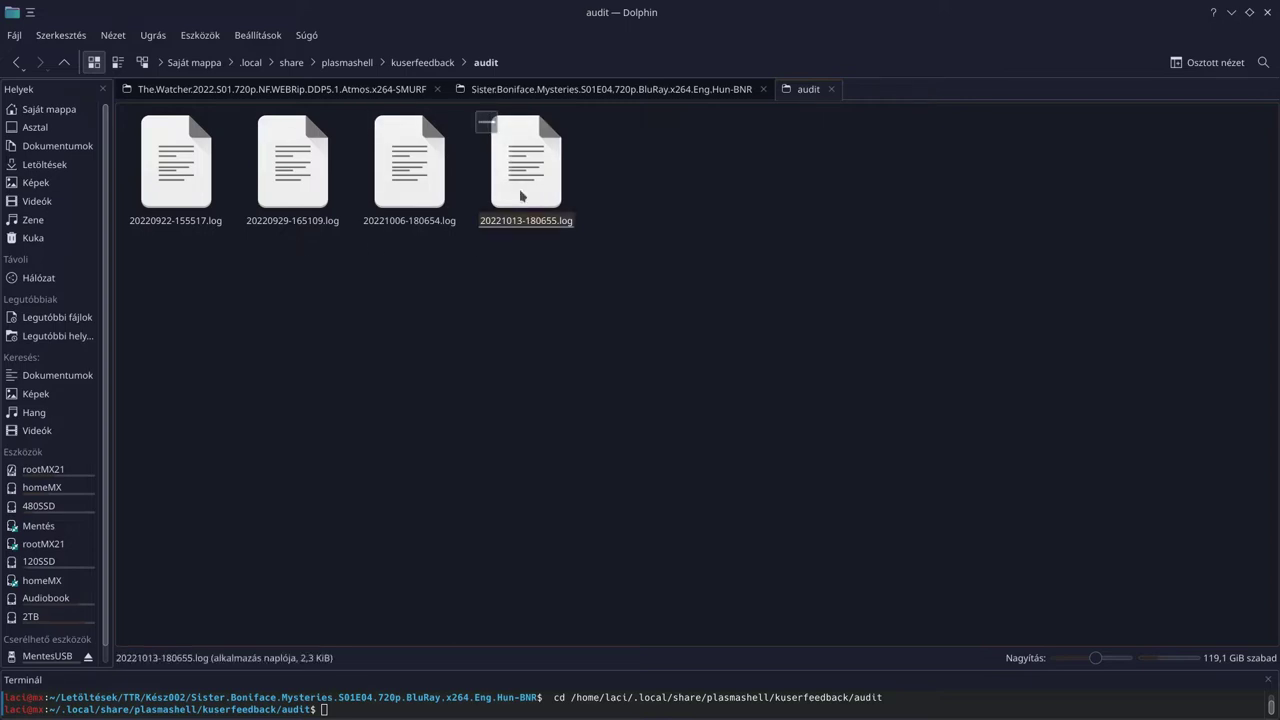
pyautogui.scroll(-13, 558, 290)
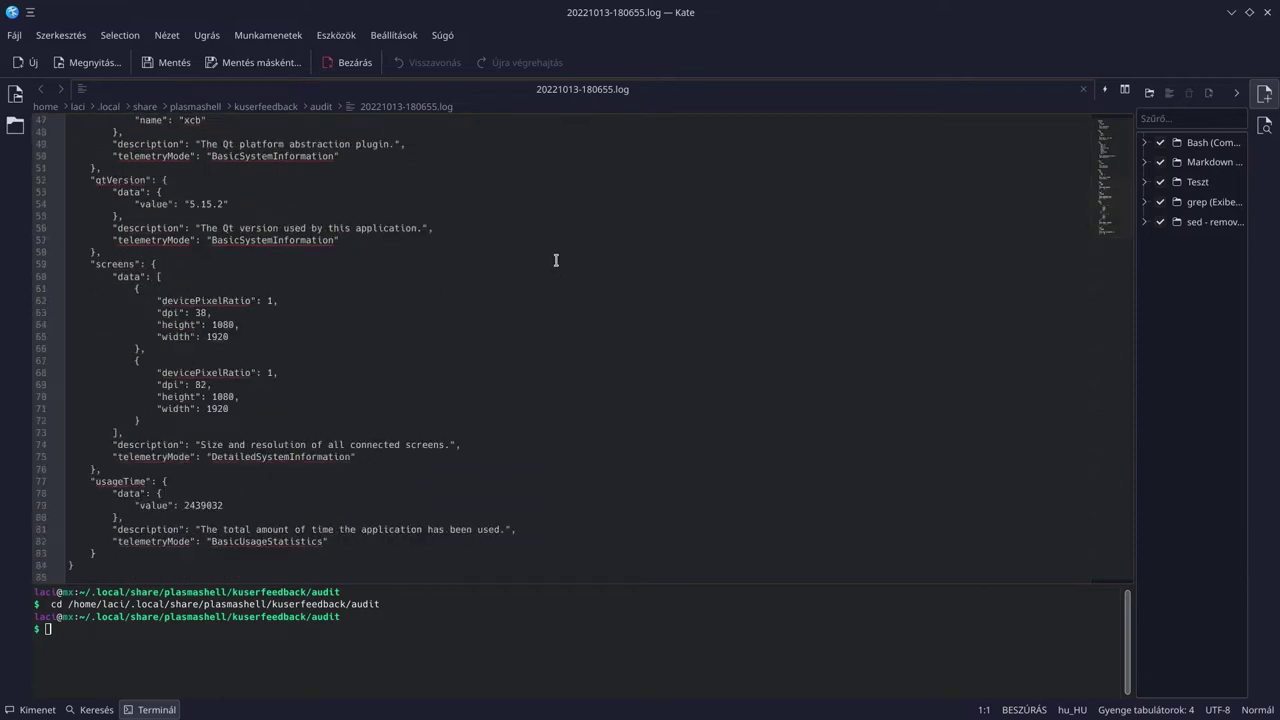
pyautogui.click(1266, 12)
pyautogui.click(1267, 18)
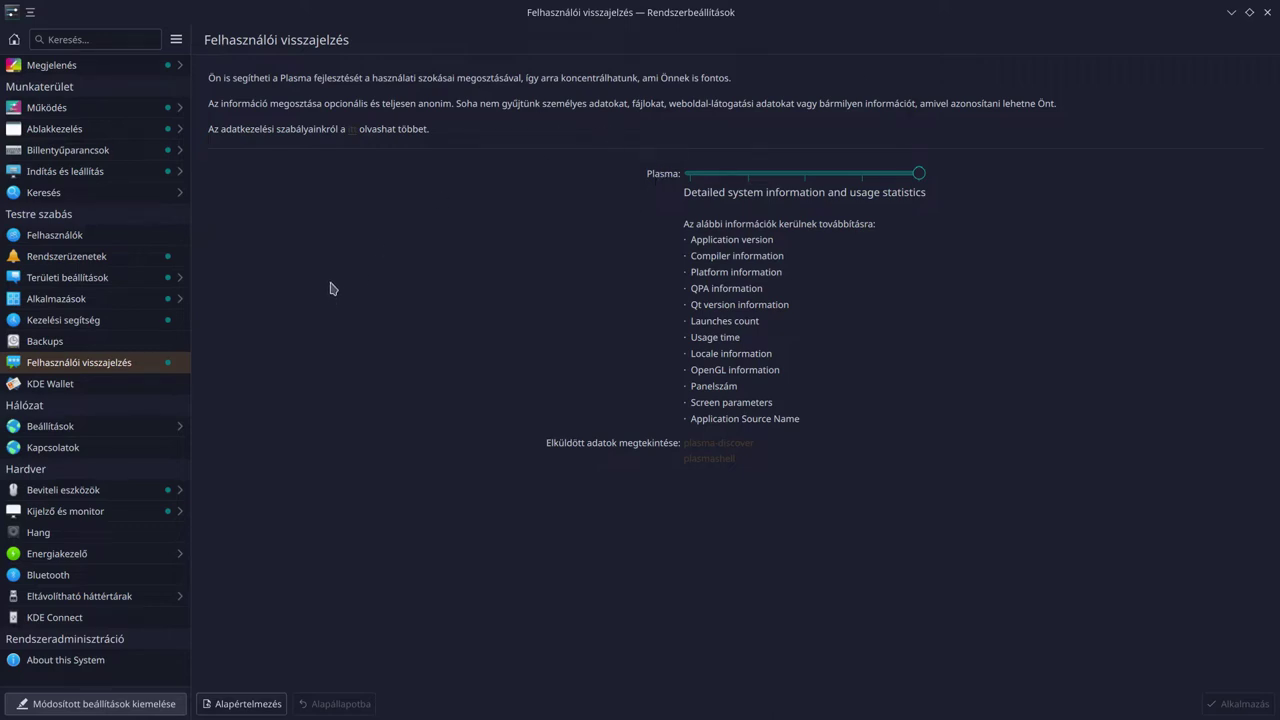
# Set KDE Wallet to close after 6 minutes of inactivity, when the screensaver starts, and when no application uses it
pyautogui.click(57, 386)
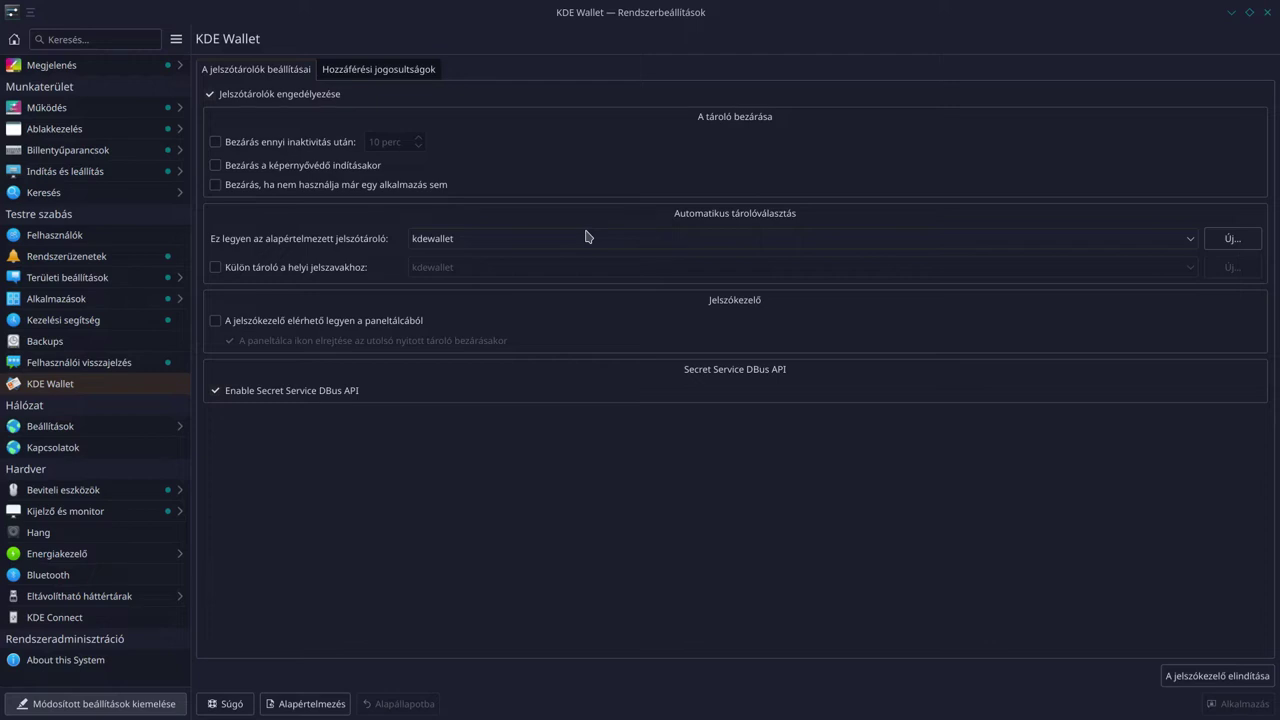
pyautogui.click(214, 143)
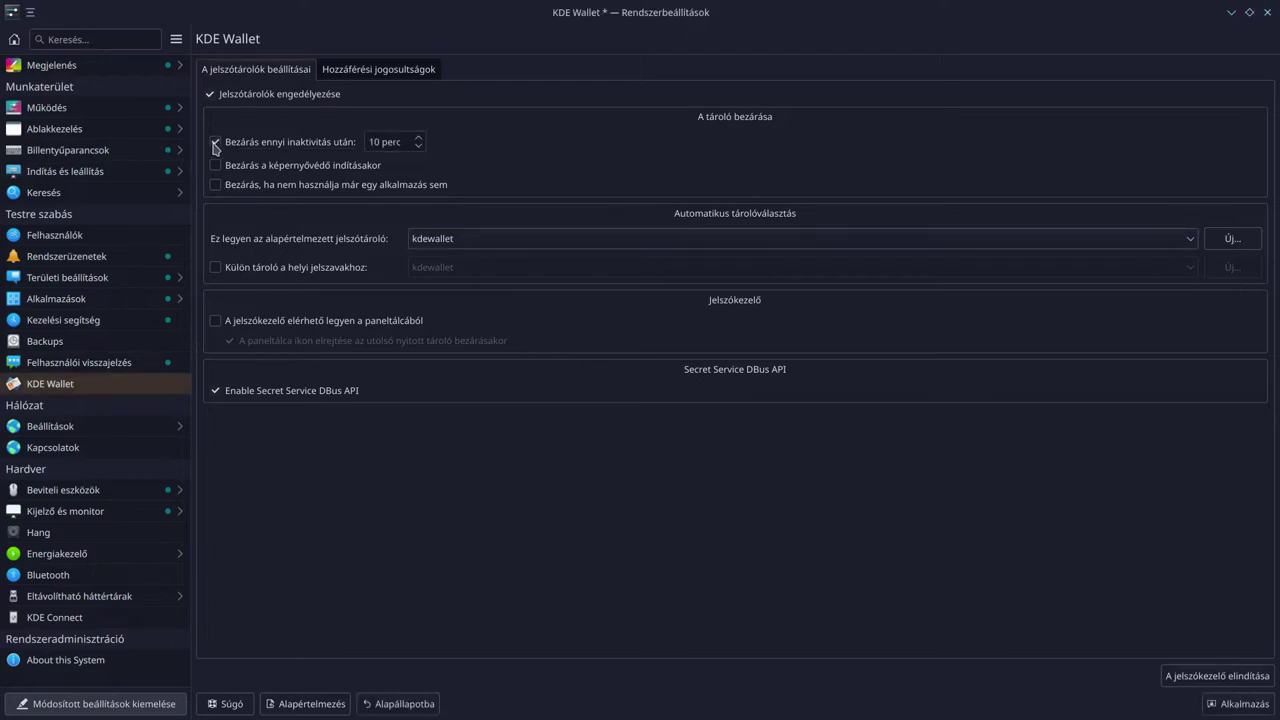
pyautogui.click(418, 146)
pyautogui.scroll(-1, 419, 146)
pyautogui.click(216, 166)
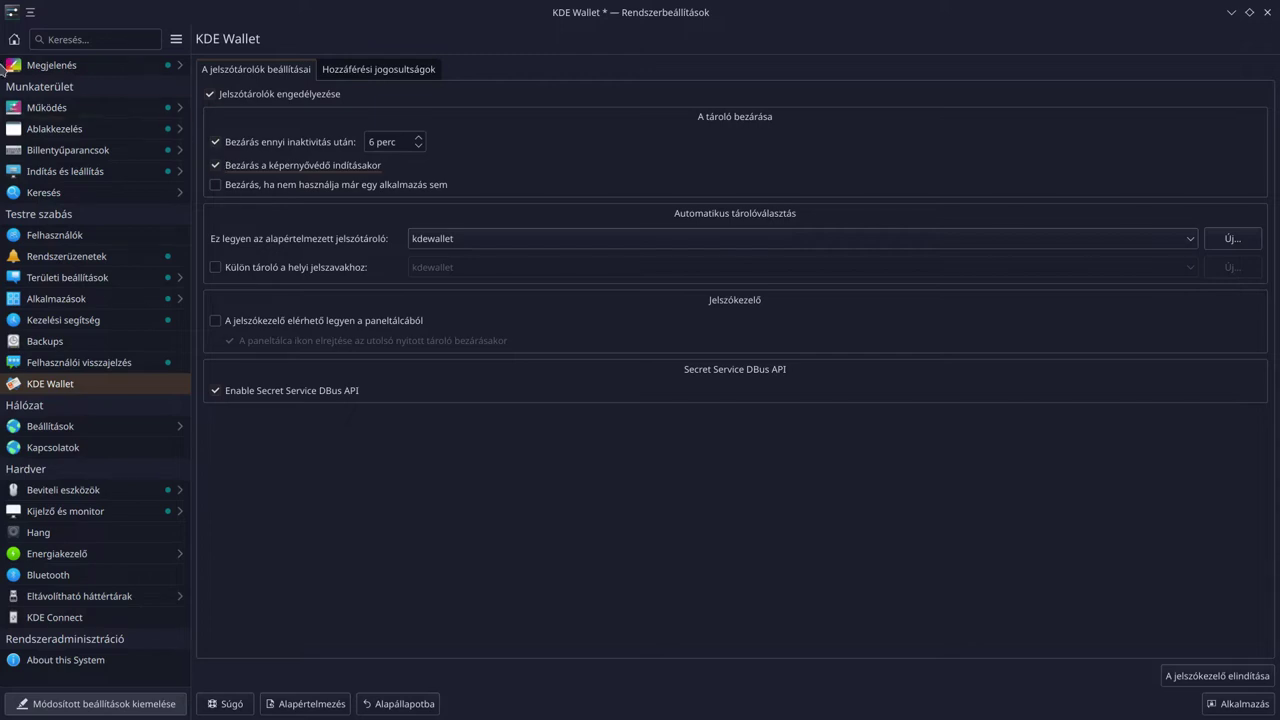
pyautogui.click(215, 185)
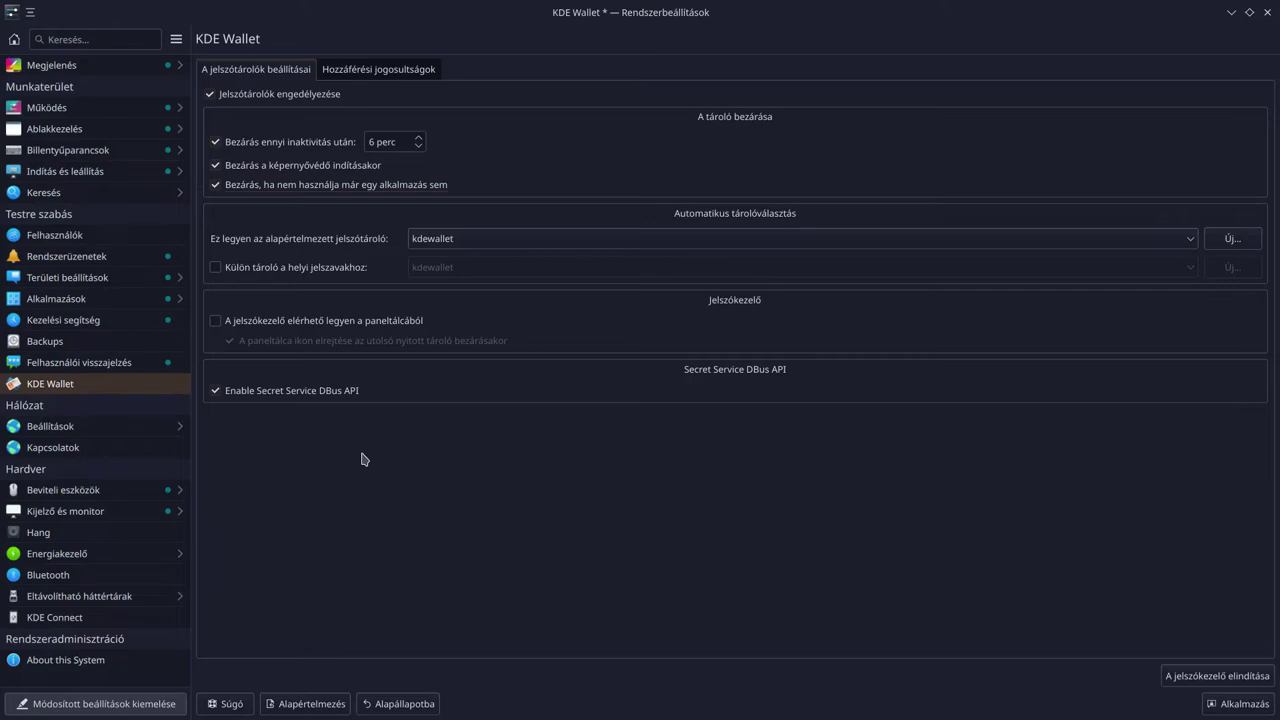
# Launch the wallet password manager, enlarge its window, and view the applications connected to kdewallet
pyautogui.click(1225, 684)
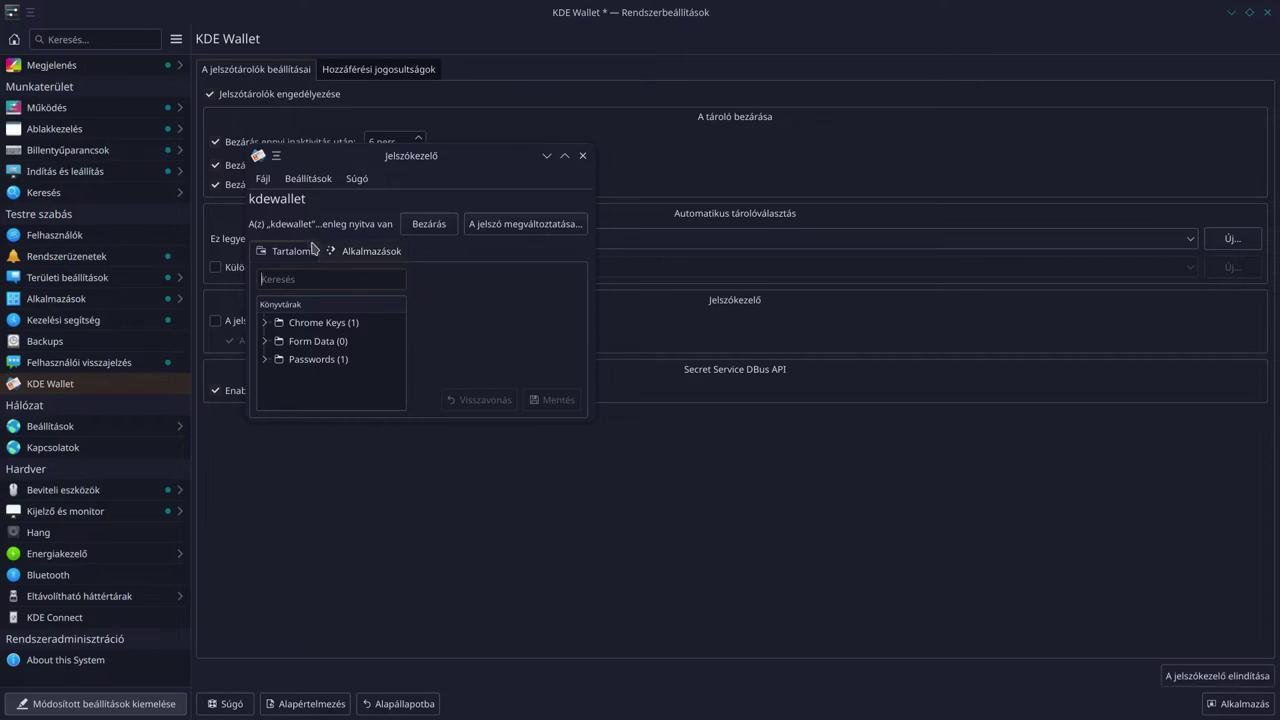
pyautogui.moveTo(590, 278); pyautogui.dragTo(952, 336)
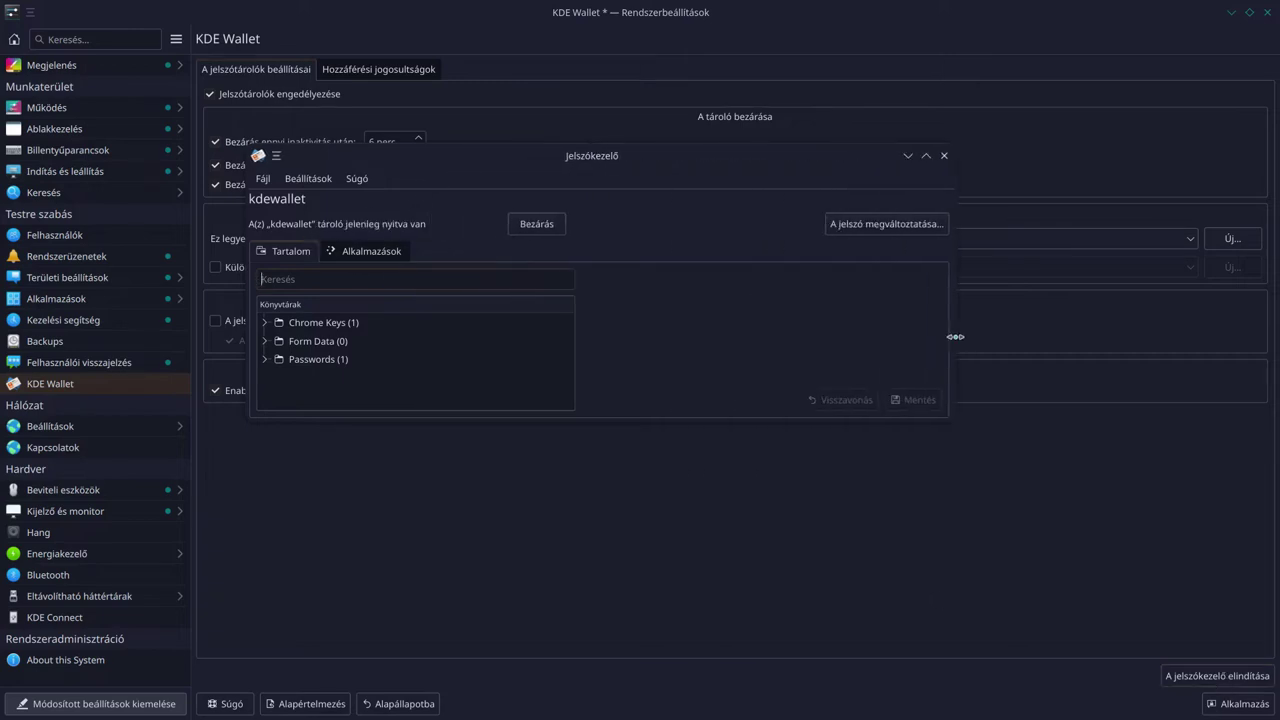
pyautogui.moveTo(660, 417); pyautogui.dragTo(660, 474)
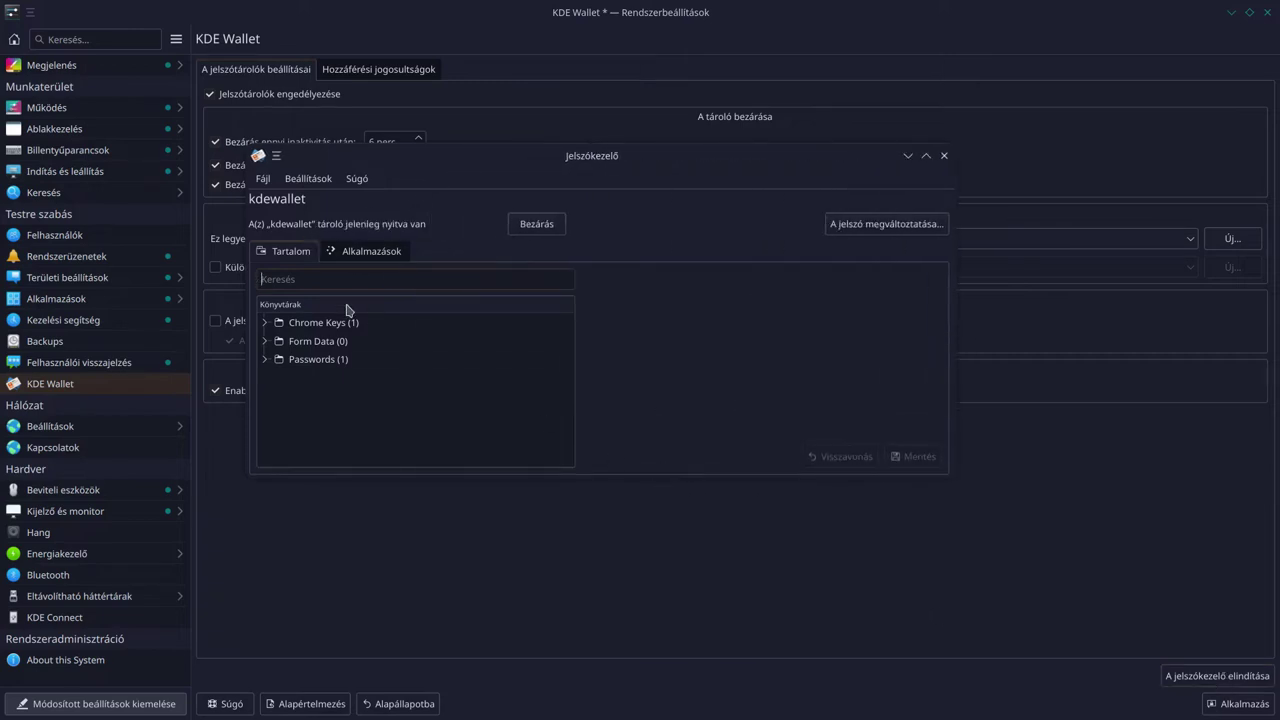
pyautogui.click(356, 257)
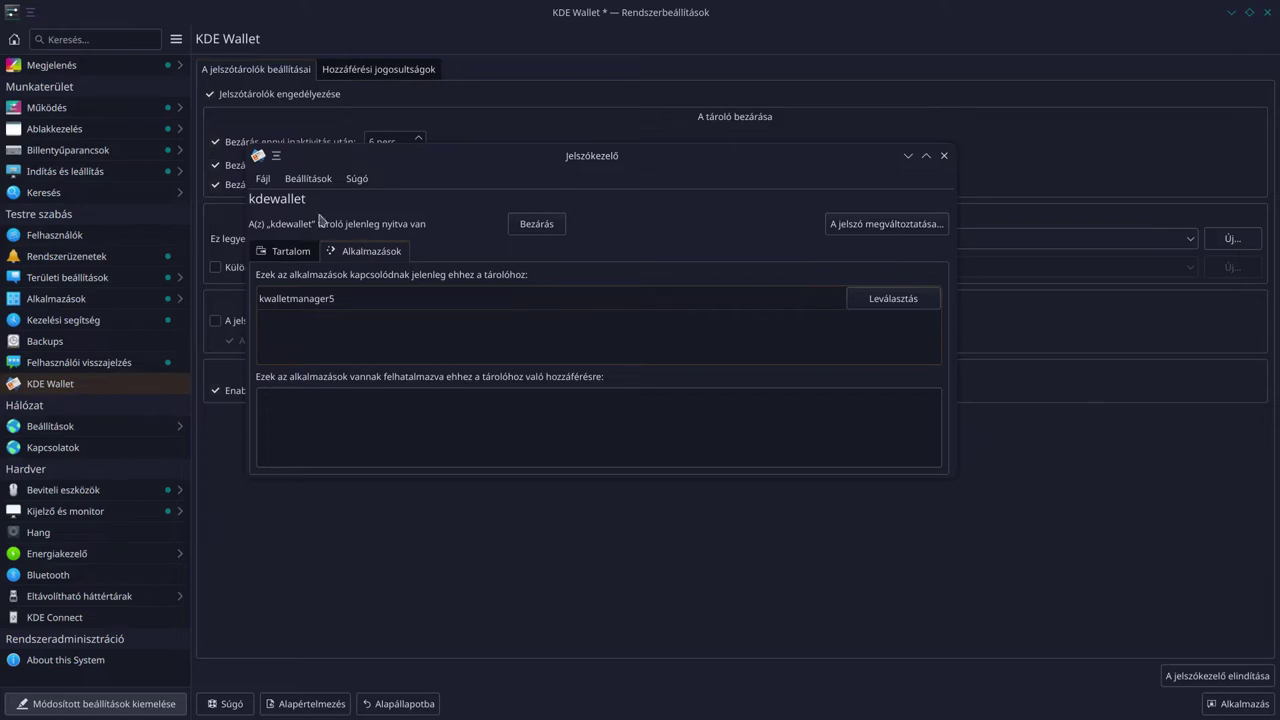
# Look over the password manager's keyboard shortcut configuration and its wallet settings, closing both without edits
pyautogui.click(306, 180)
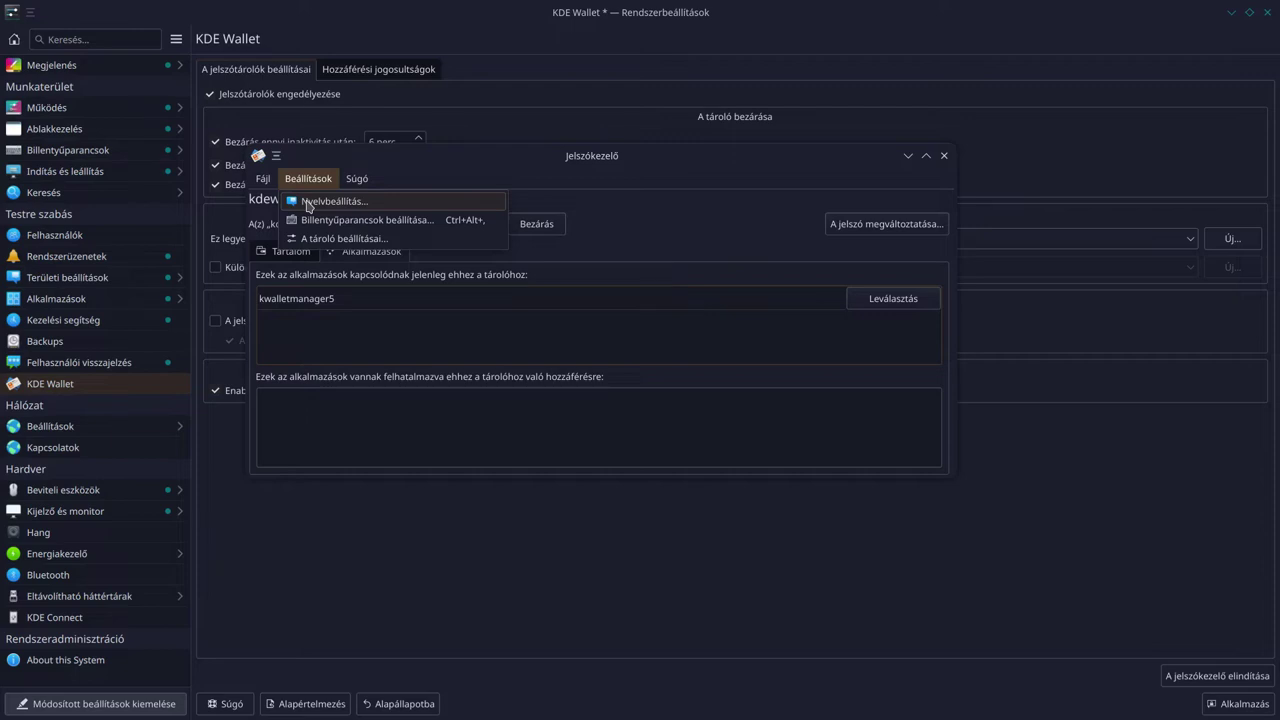
pyautogui.click(333, 220)
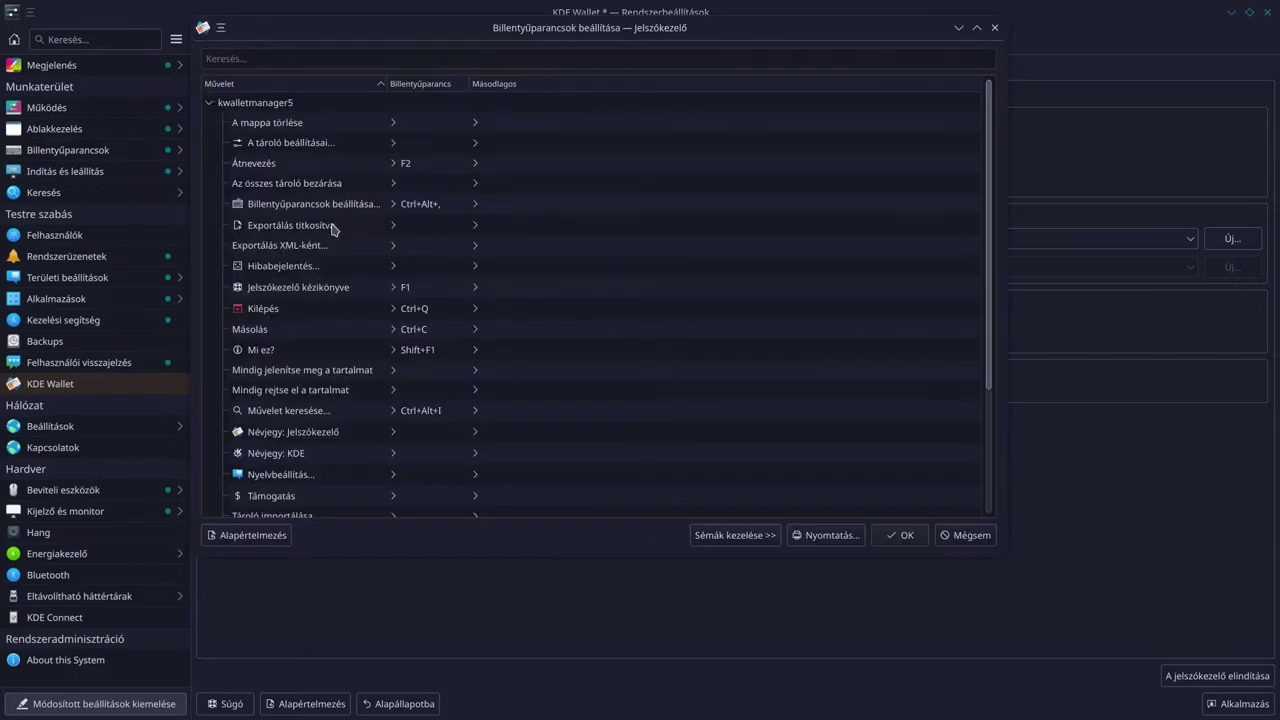
pyautogui.click(994, 28)
pyautogui.click(308, 179)
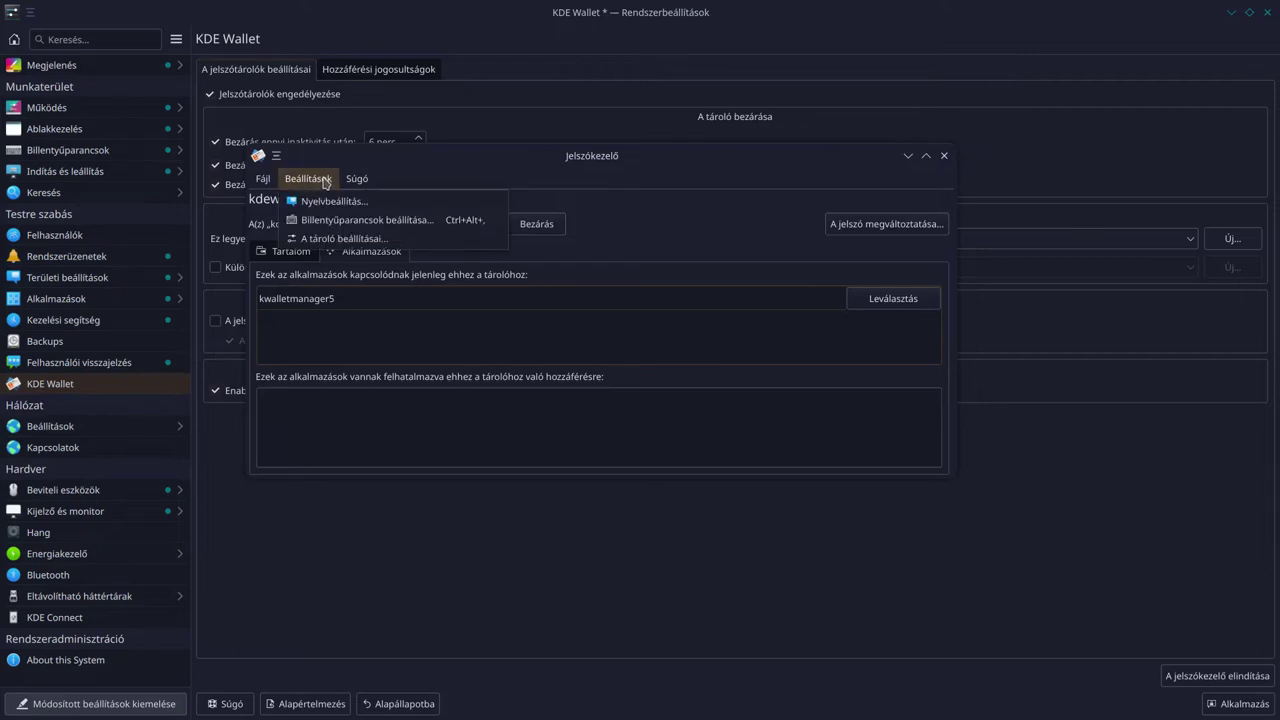
pyautogui.click(311, 240)
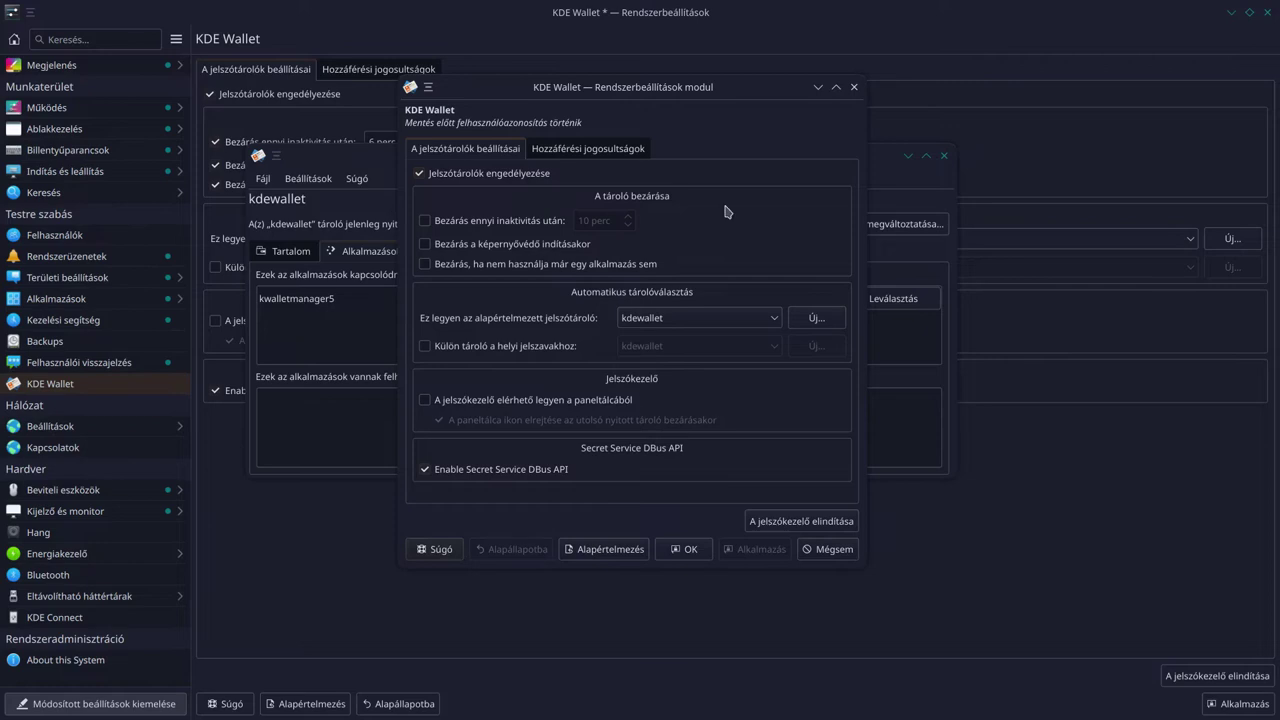
pyautogui.click(852, 88)
# View the kdewallet password change dialog without changing anything, and close the password manager
pyautogui.click(889, 226)
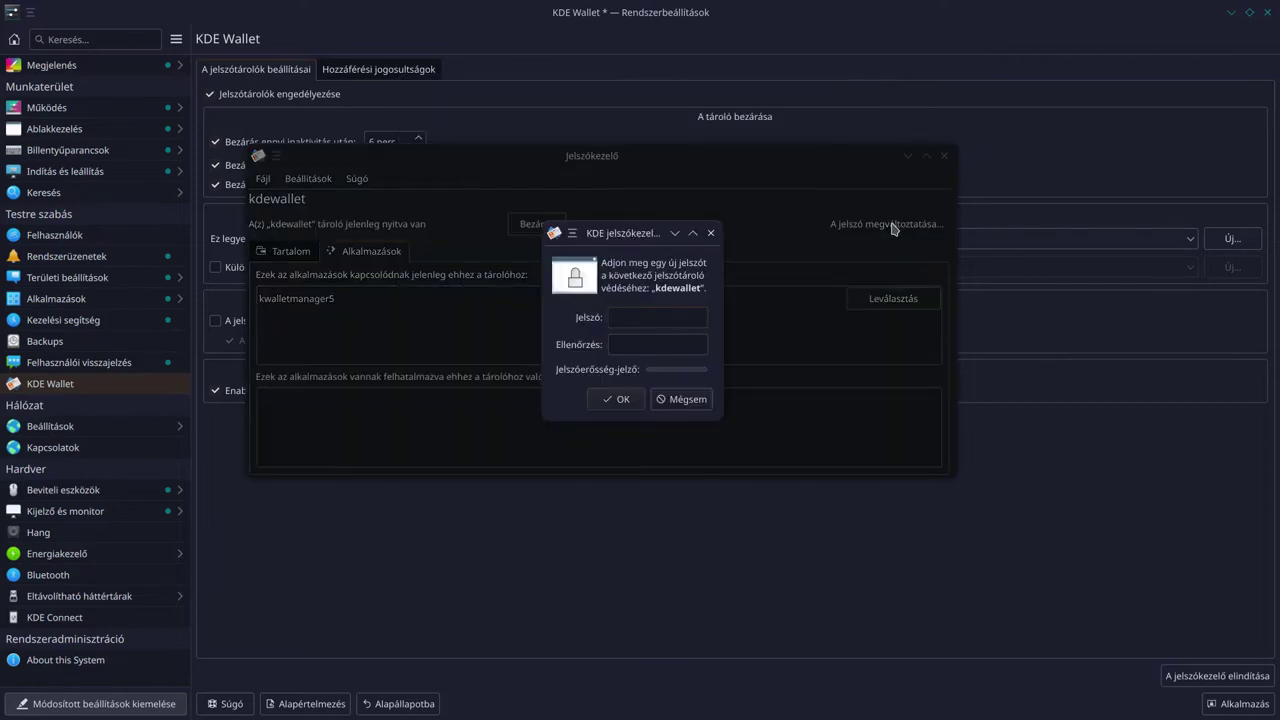
pyautogui.click(710, 233)
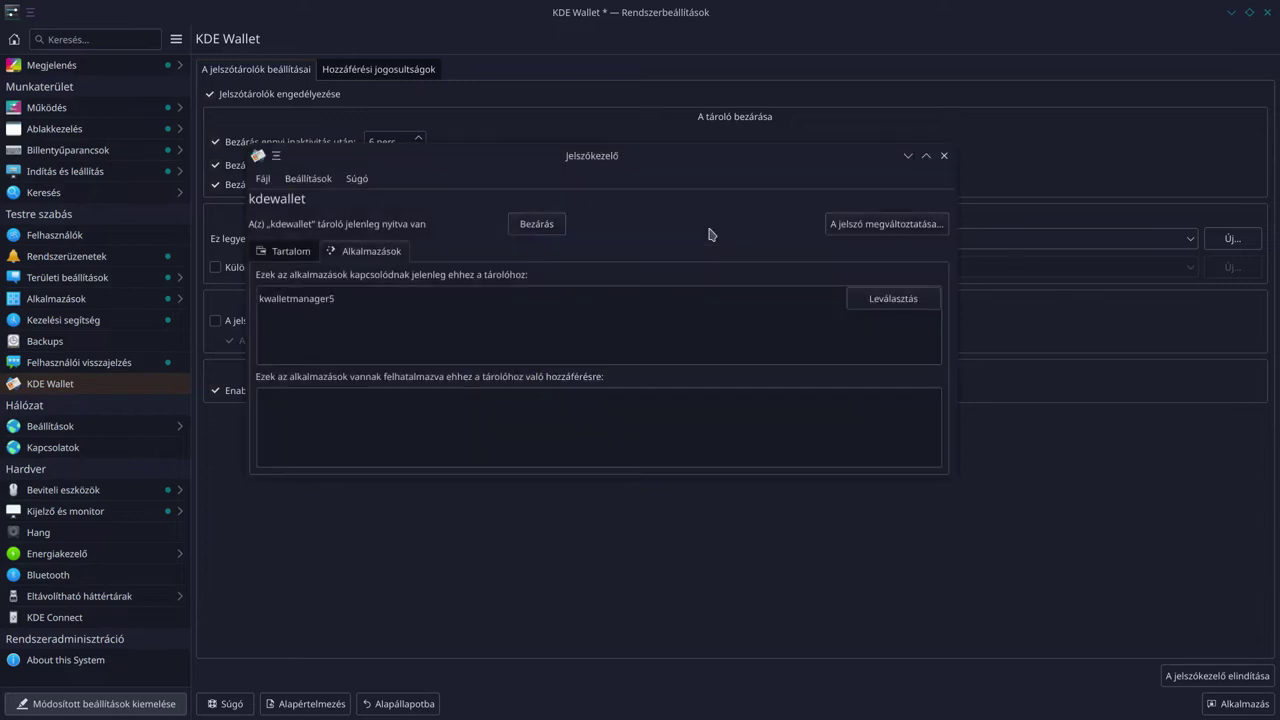
pyautogui.click(298, 182)
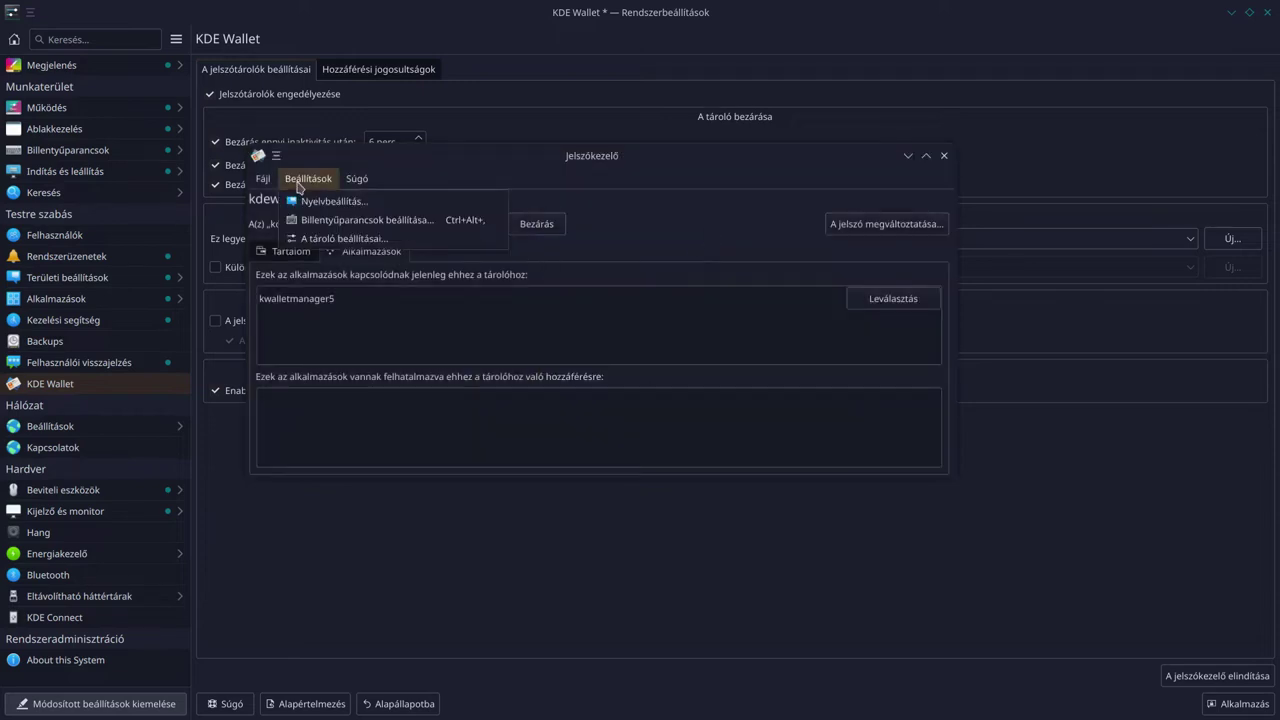
pyautogui.moveTo(363, 180)
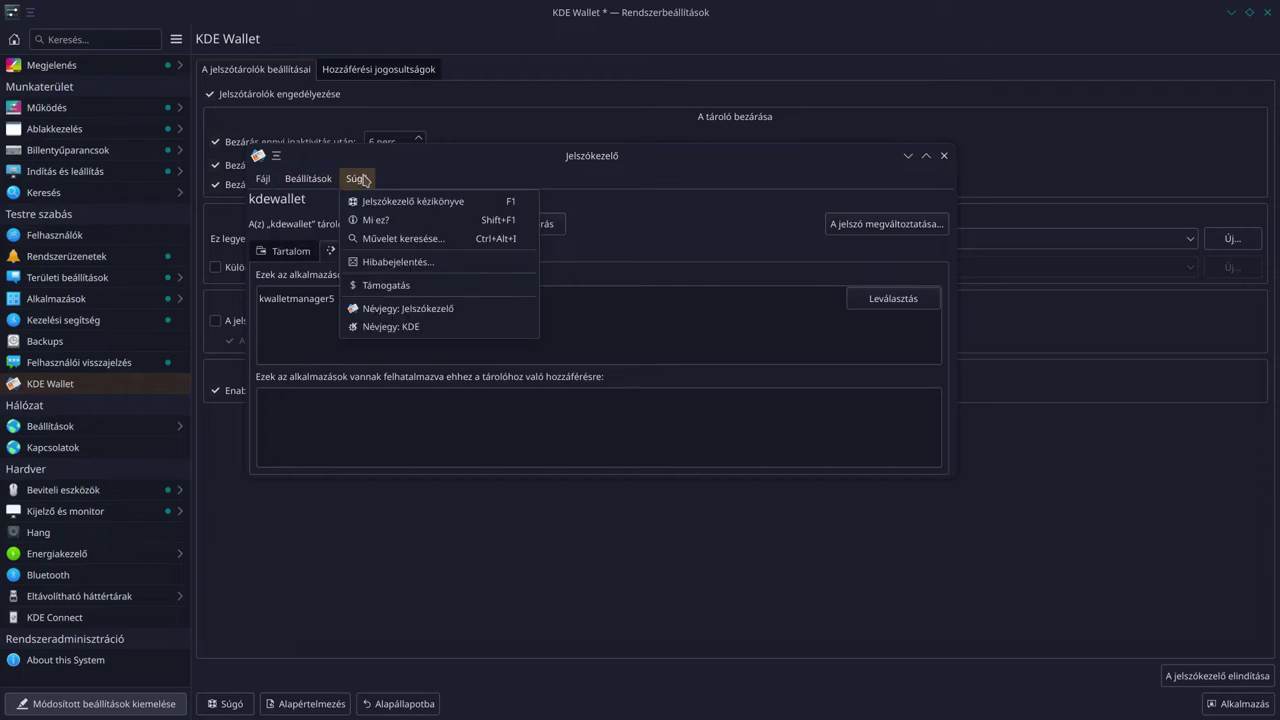
pyautogui.click(946, 155)
pyautogui.click(946, 155)
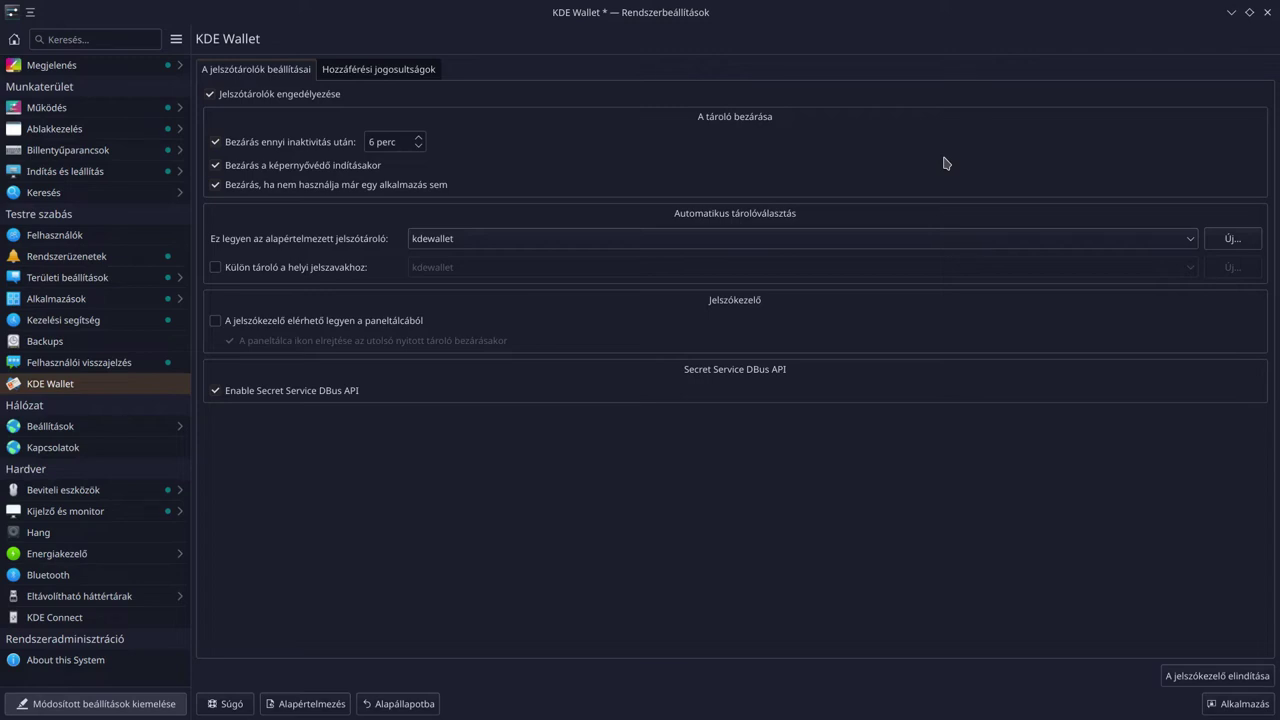
# Enable the warning for applications accessing the wallet, save the settings by entering the account password, and return to the wallet preferences
pyautogui.click(423, 78)
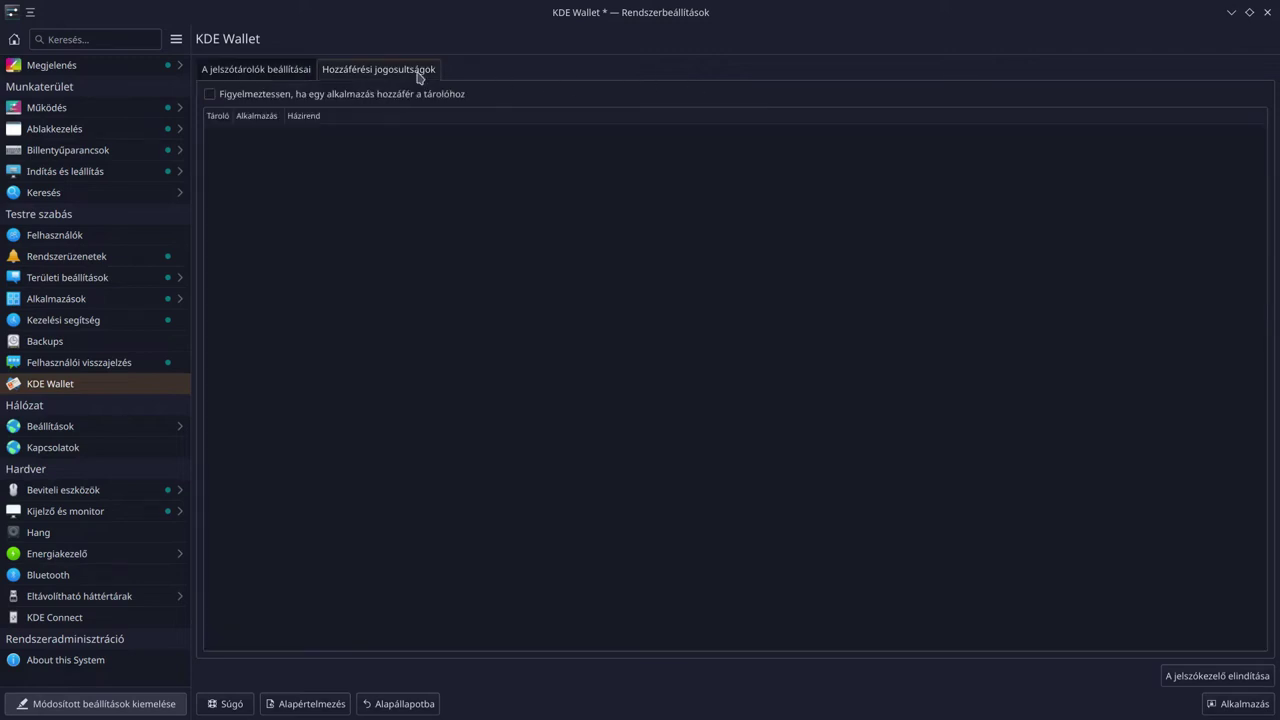
pyautogui.click(210, 94)
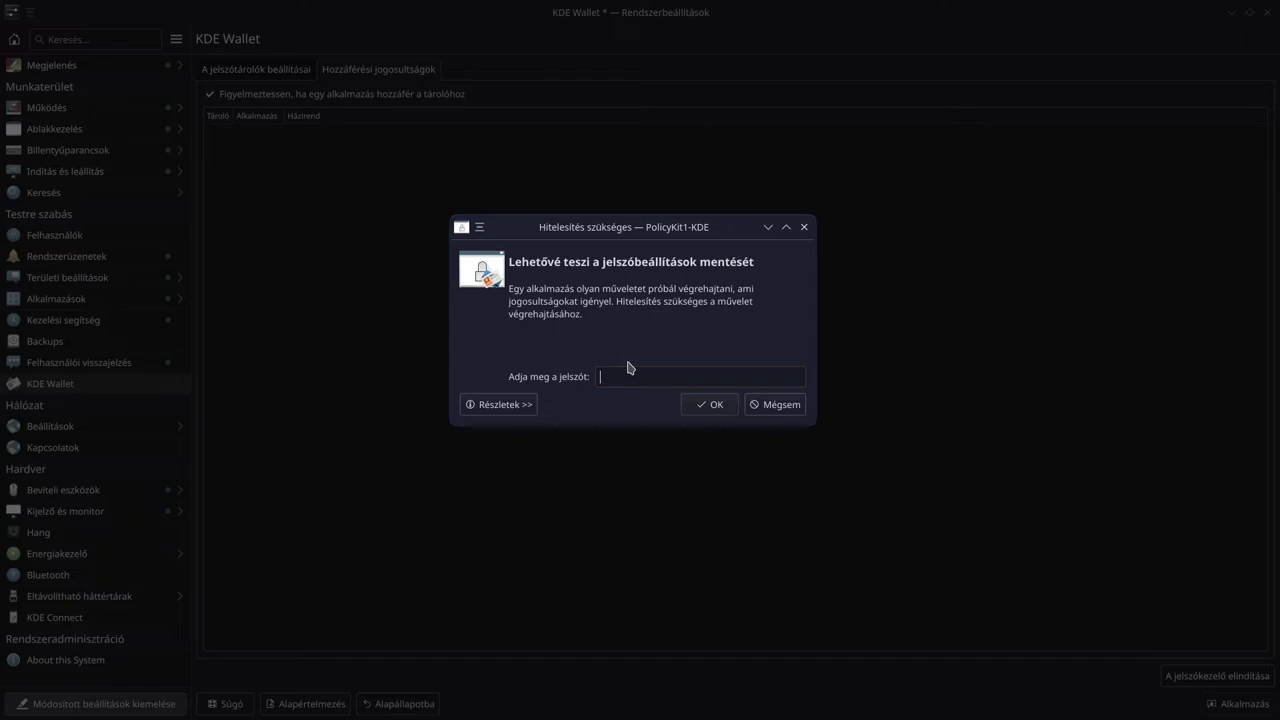
pyautogui.write('*******')
pyautogui.press('Return')
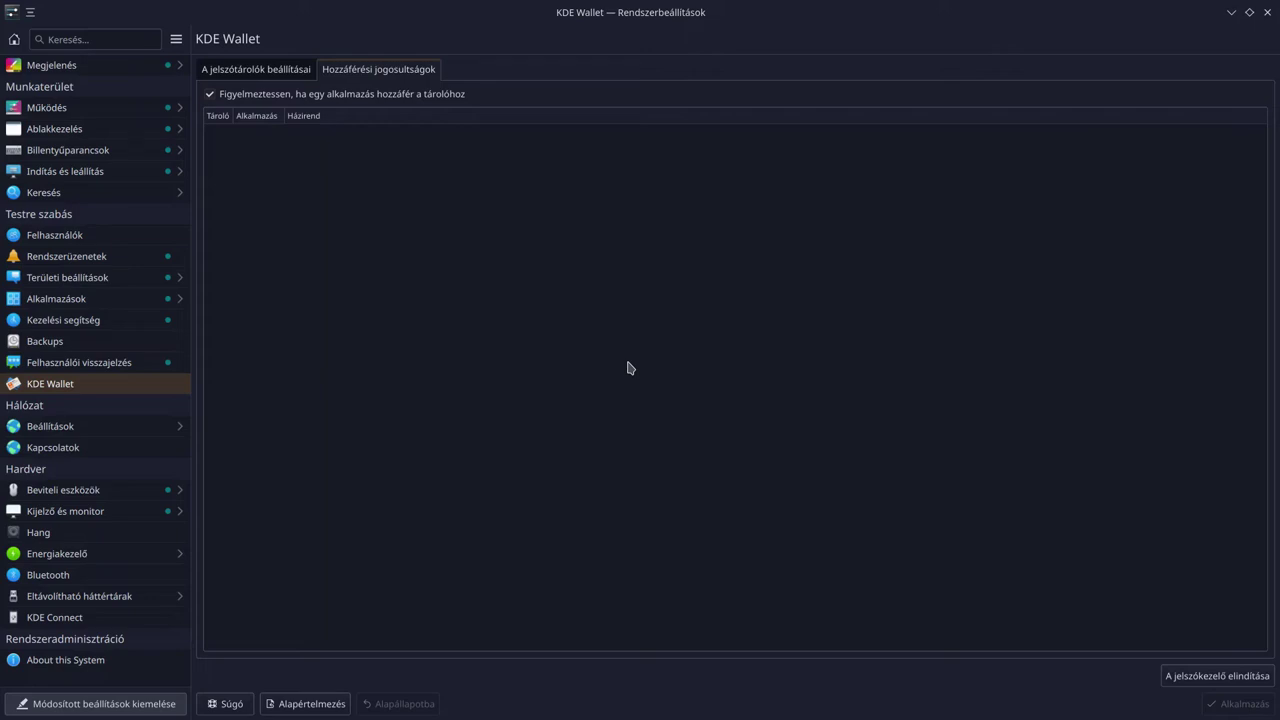
pyautogui.click(48, 388)
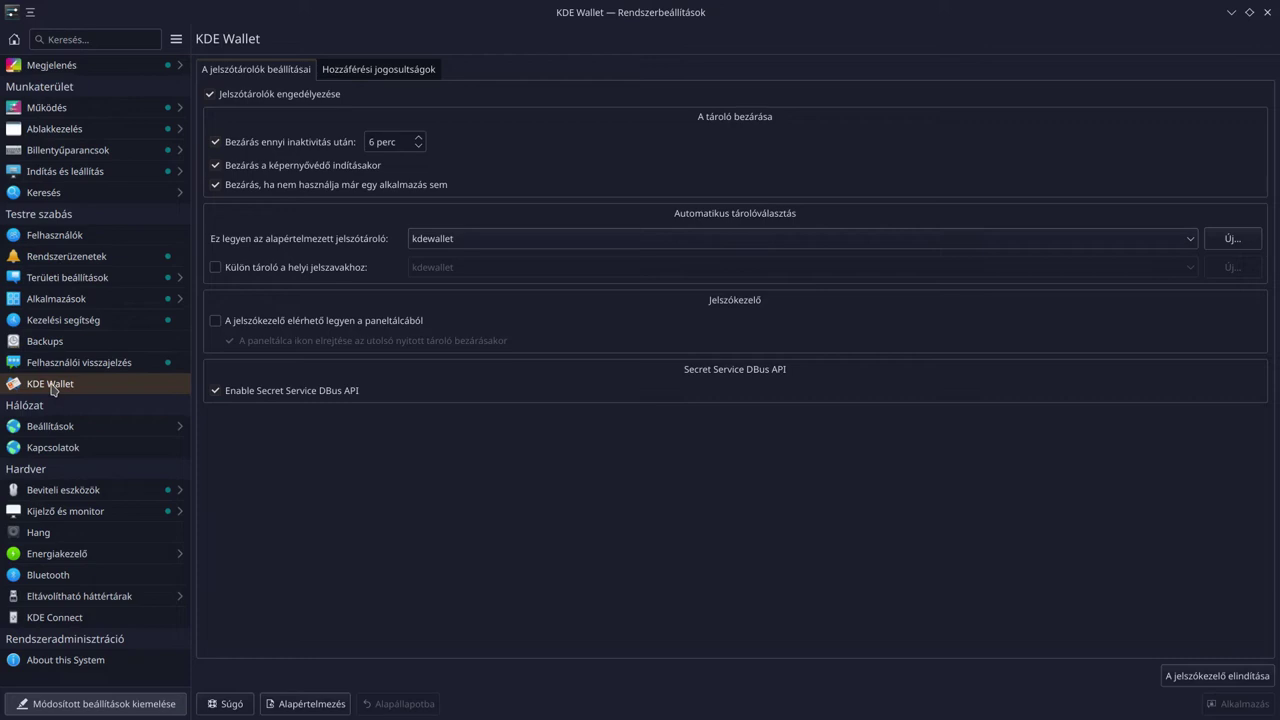
# Review the network proxy options, the network timeout parameters, and the list of SSL certificate issuers
pyautogui.click(85, 432)
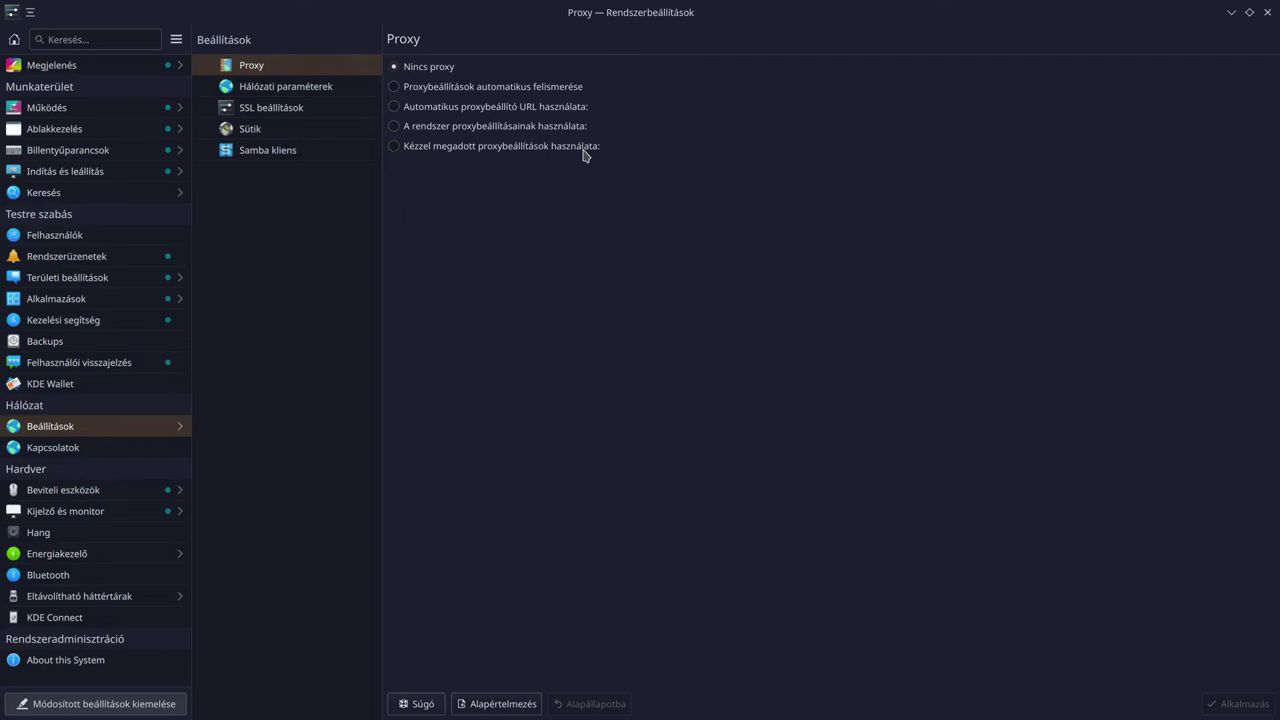
pyautogui.click(305, 91)
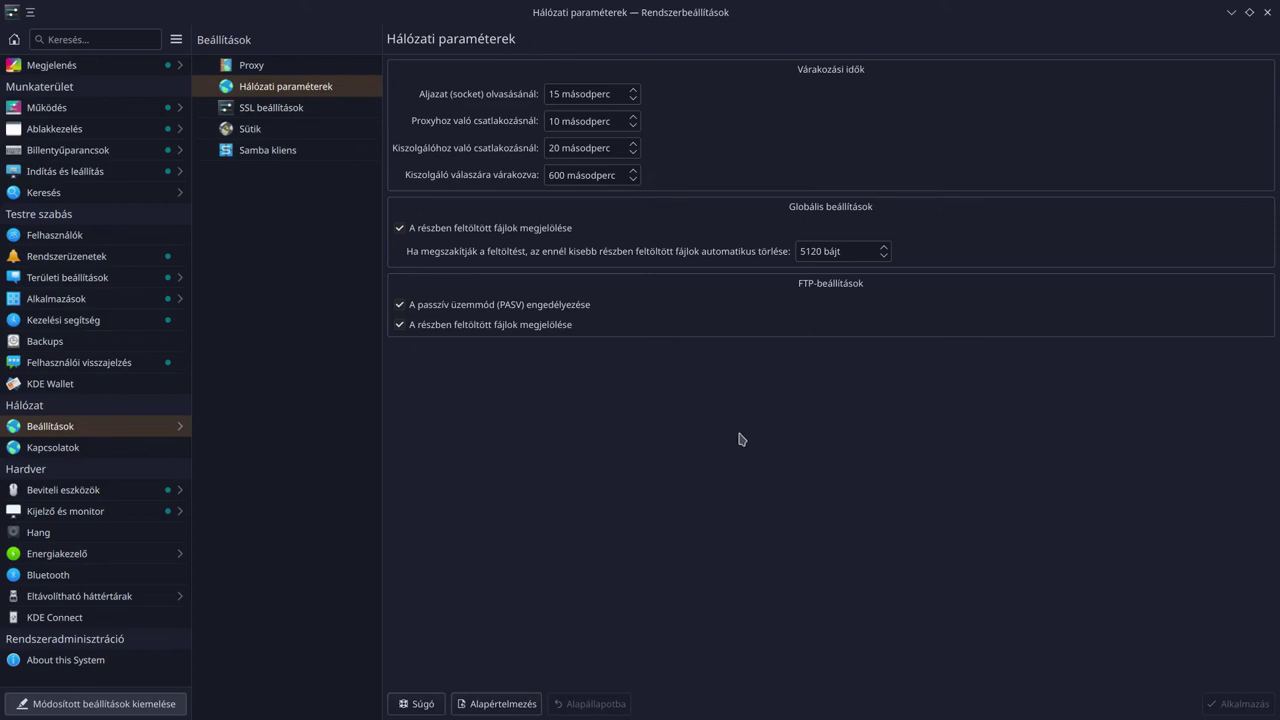
pyautogui.click(297, 113)
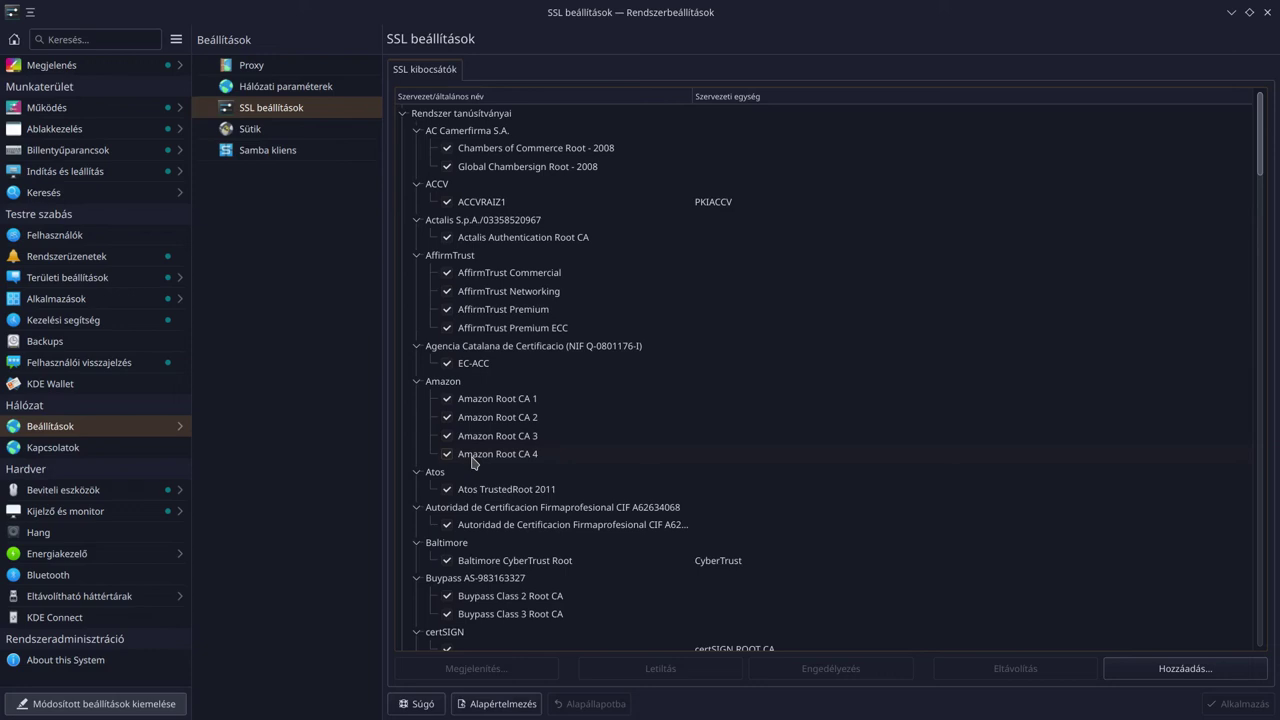
# Set the default cookie policy to accept cookies until the end of the session
pyautogui.click(250, 131)
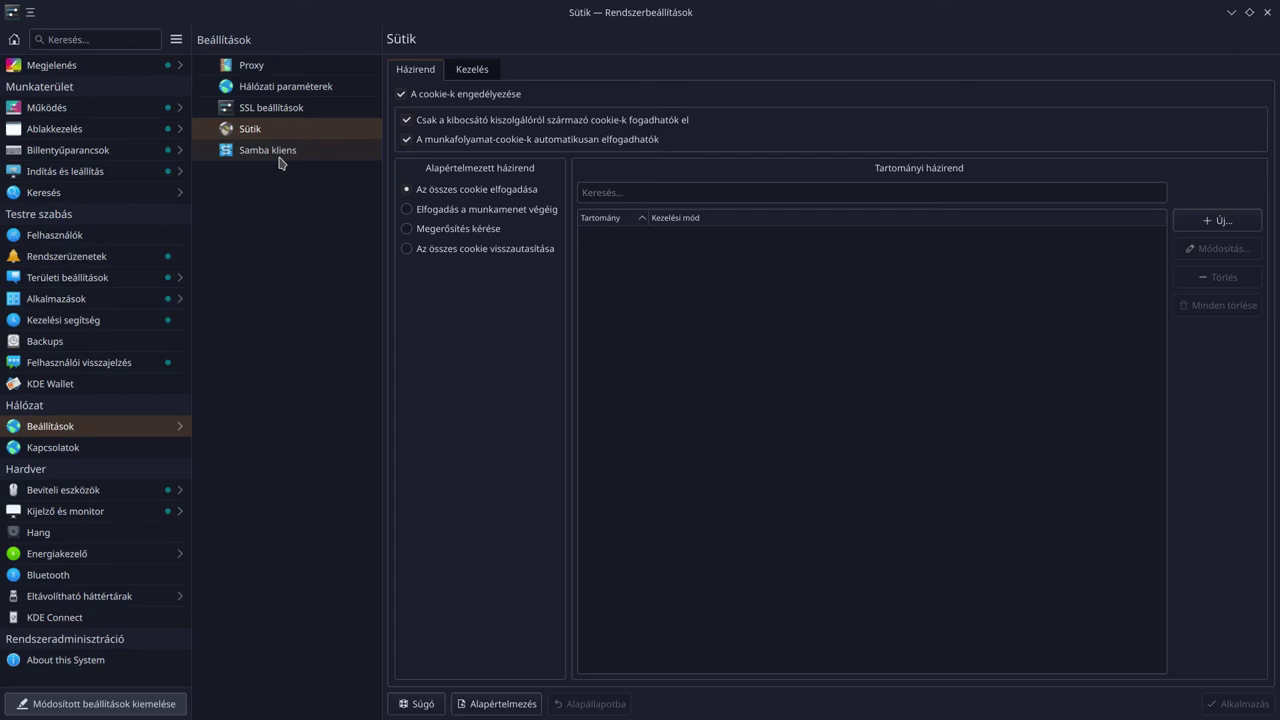
pyautogui.click(418, 211)
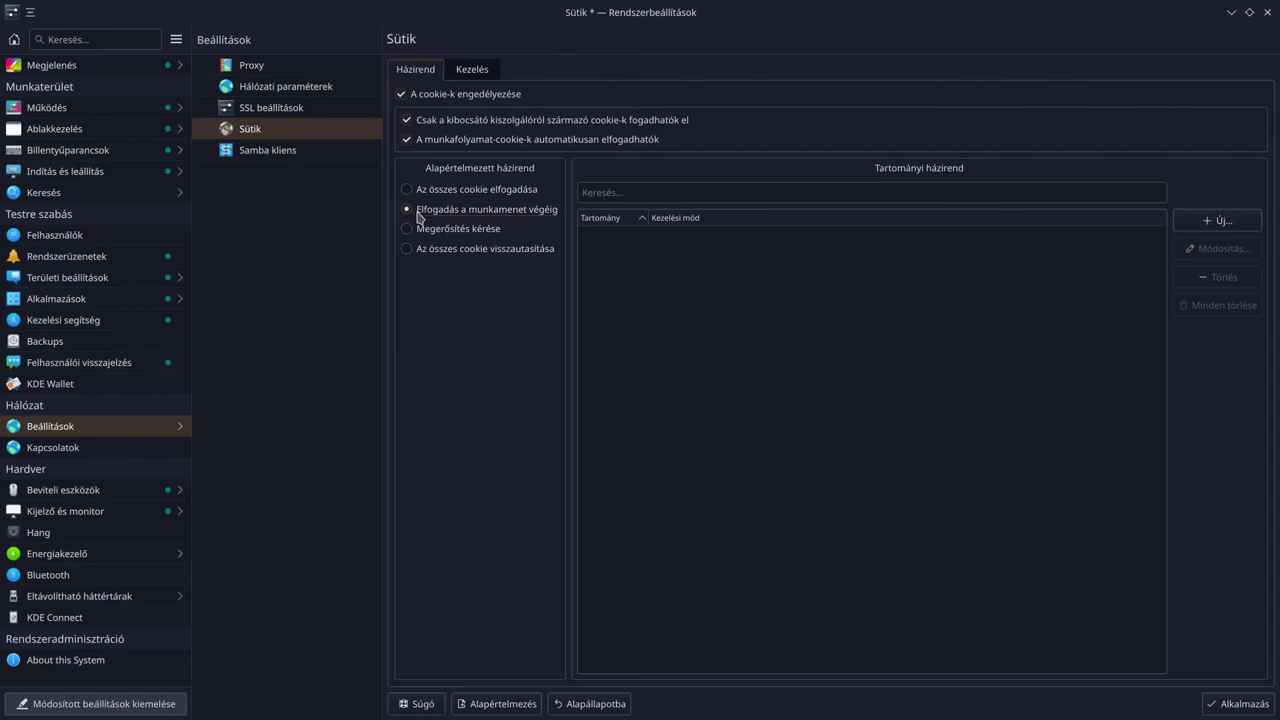
# Examine the general, wired, 802.1x security and IPv4 settings of Wired connection 1, leaving 802.1x security disabled
pyautogui.click(58, 449)
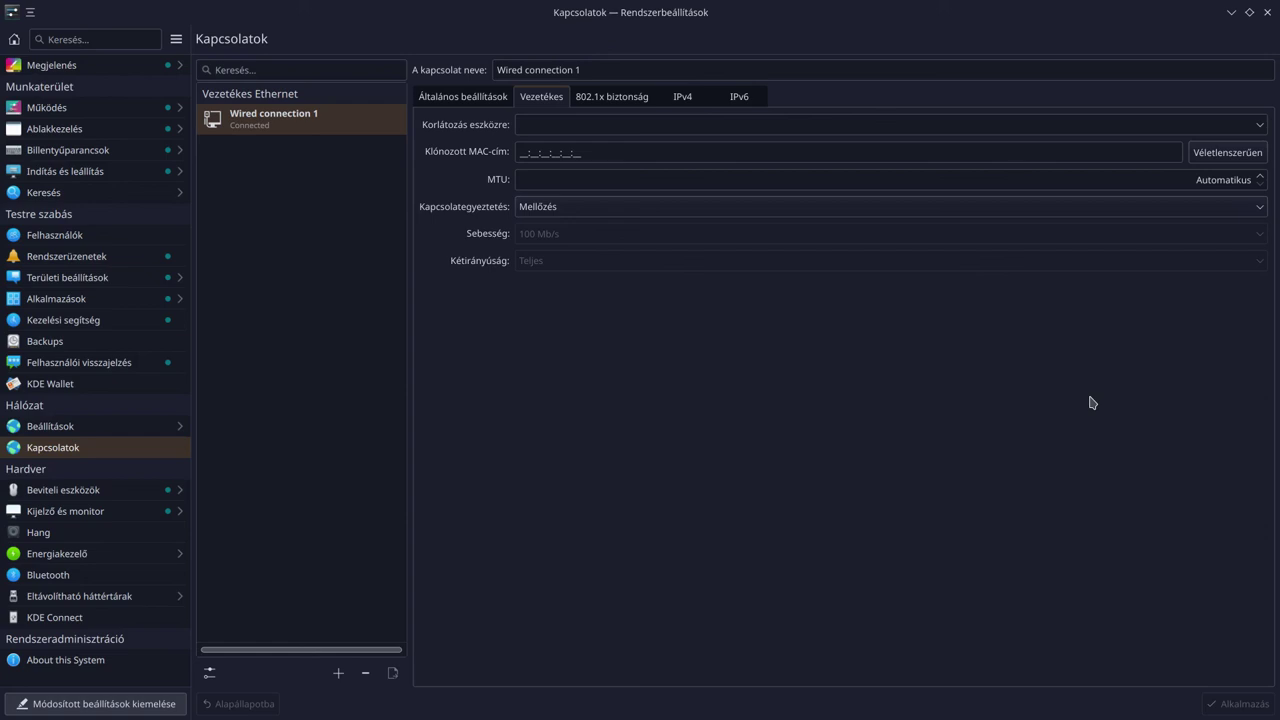
pyautogui.click(462, 96)
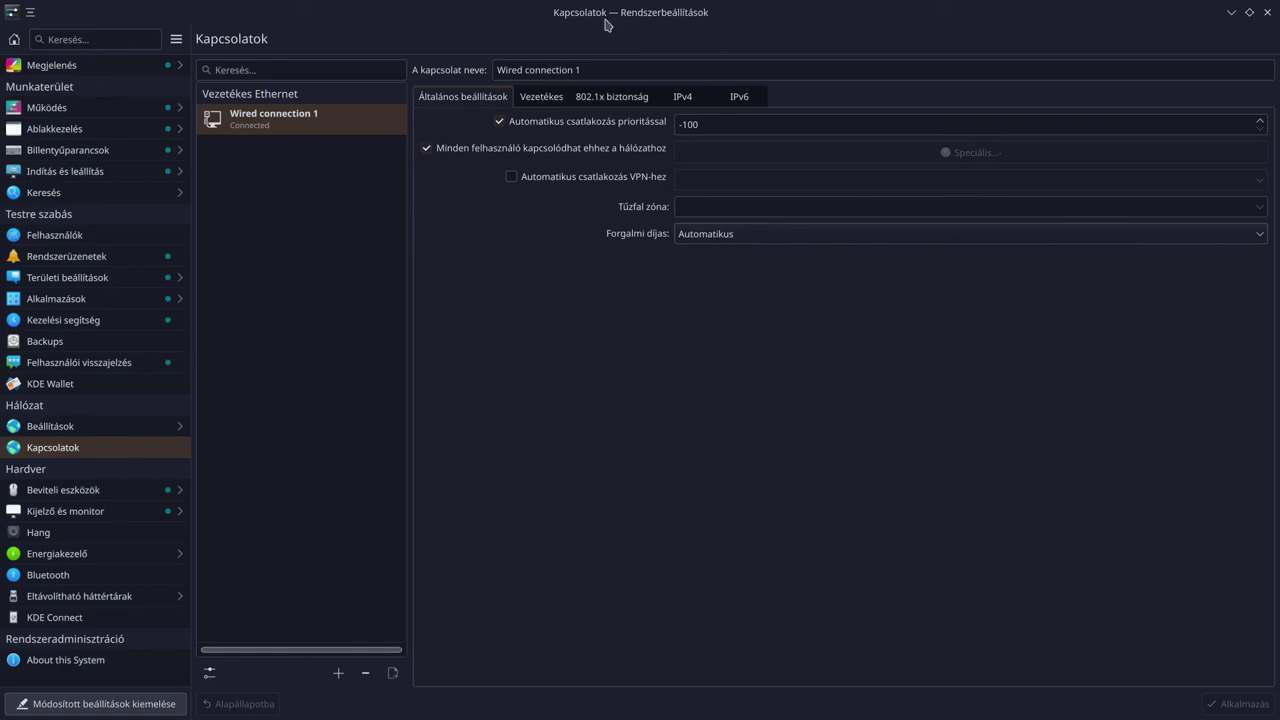
pyautogui.click(548, 97)
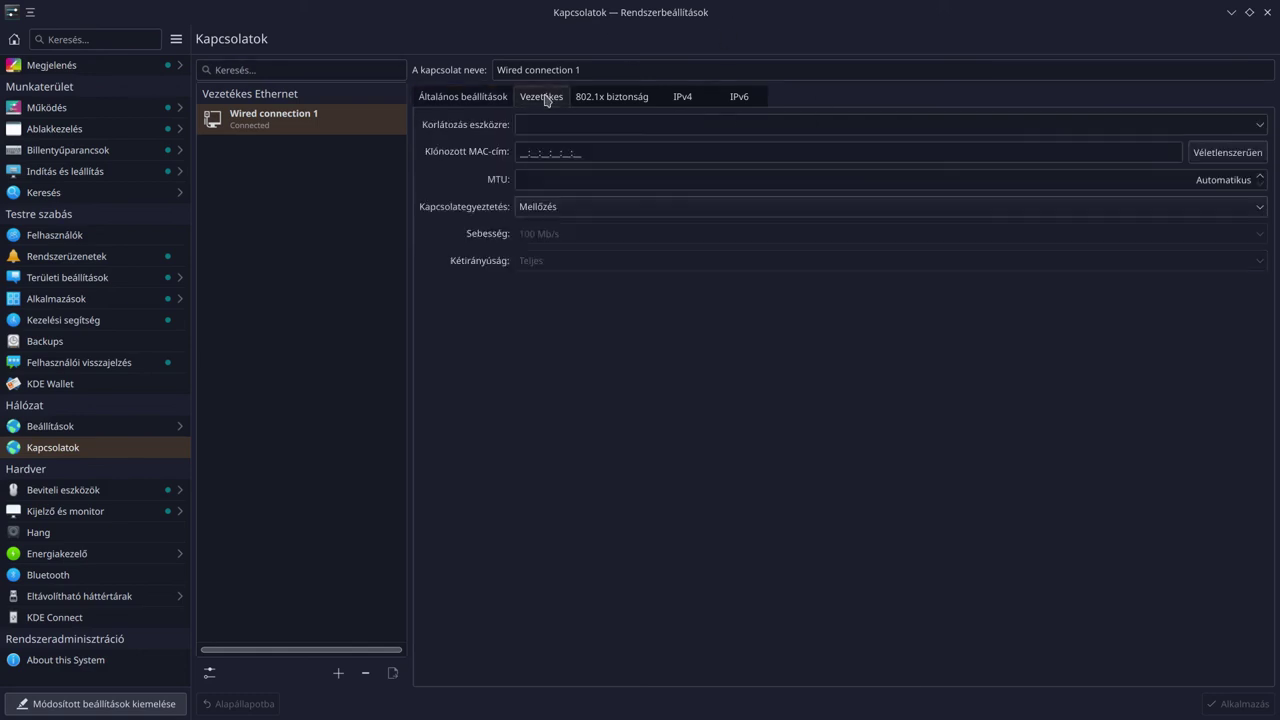
pyautogui.click(600, 98)
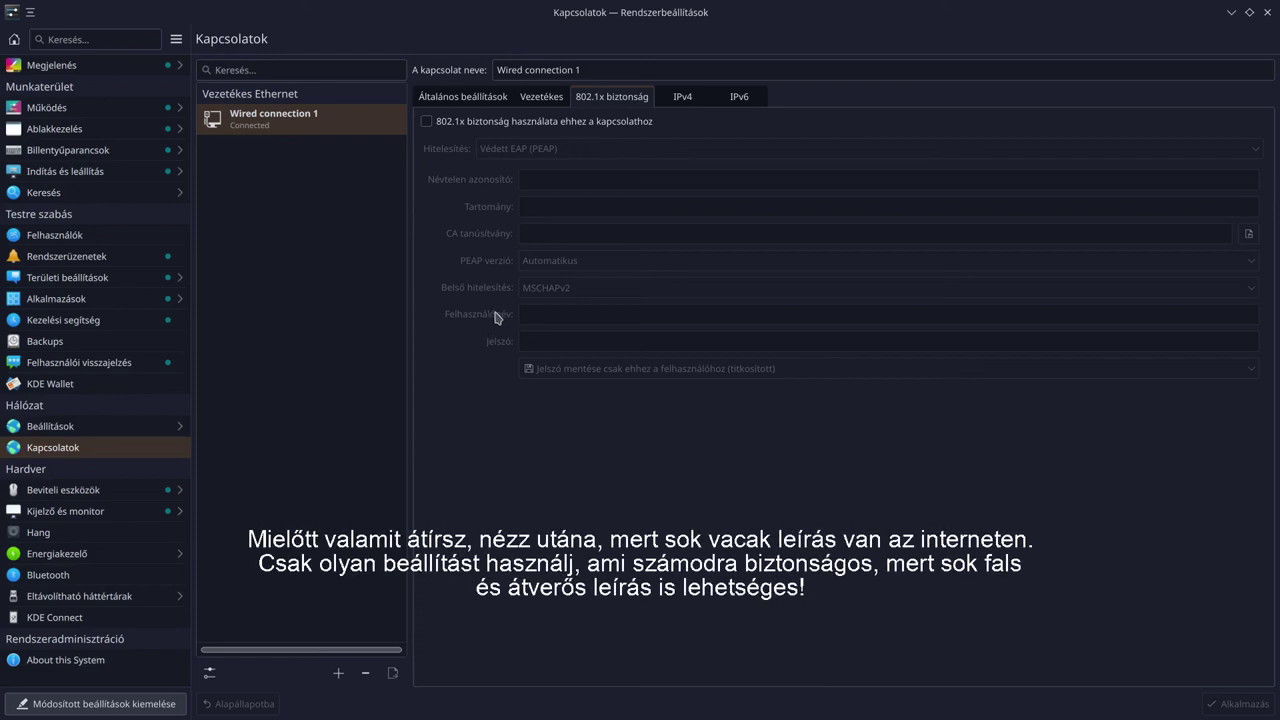
pyautogui.click(428, 122)
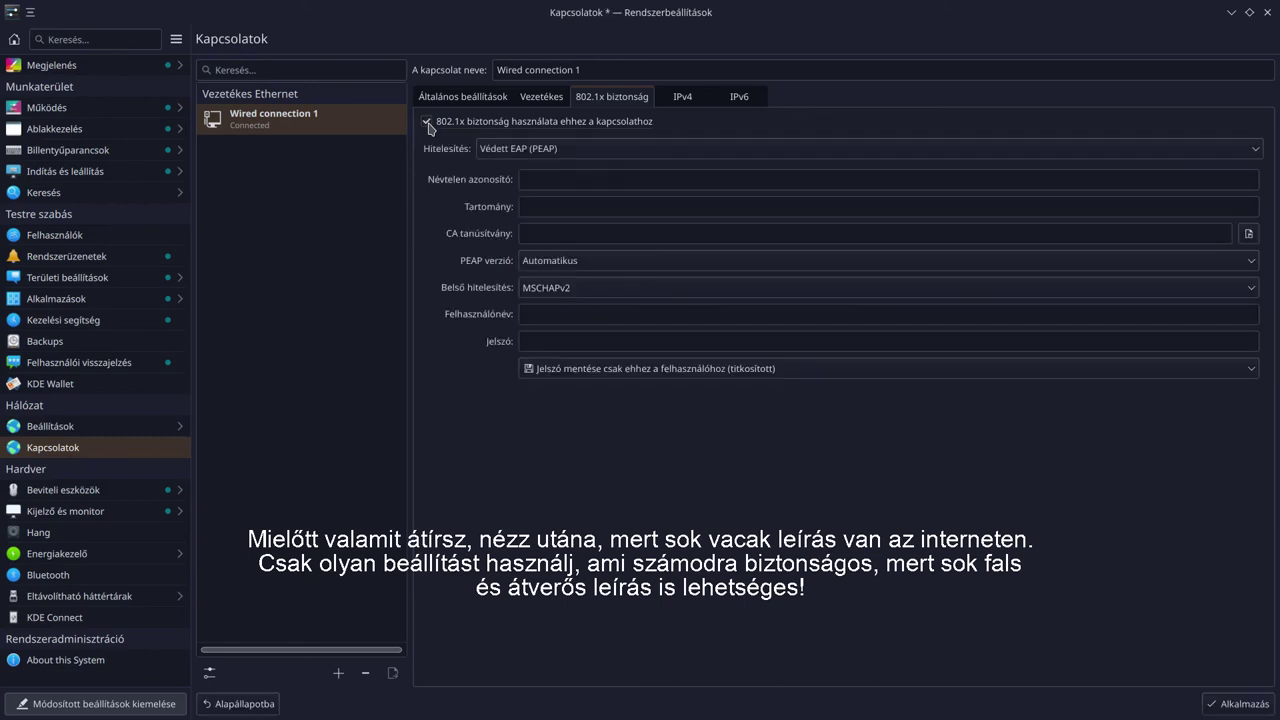
pyautogui.click(428, 122)
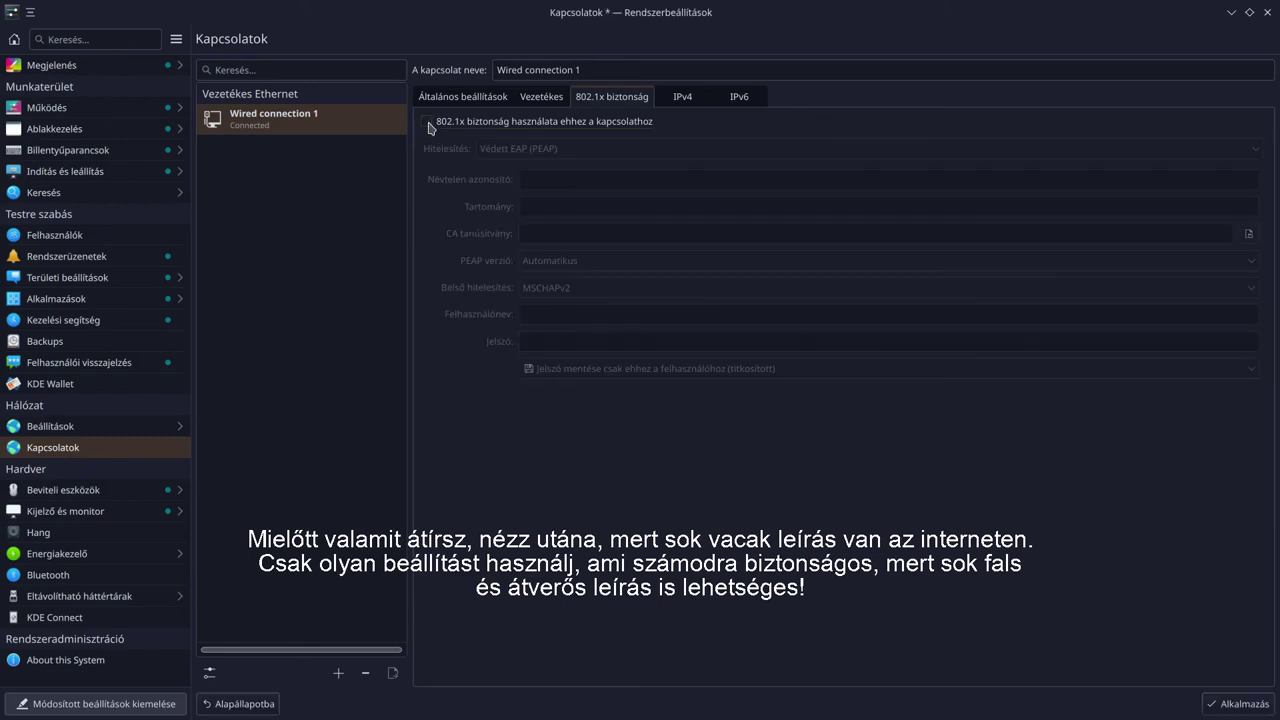
pyautogui.click(686, 97)
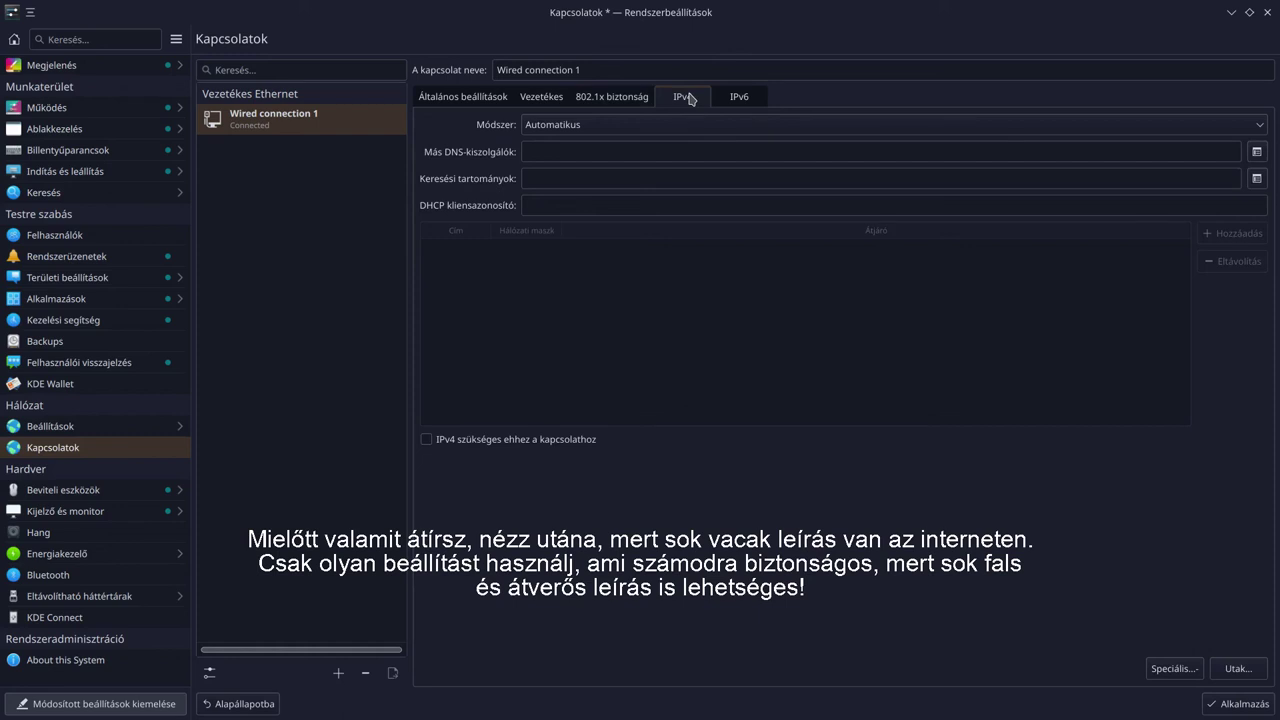